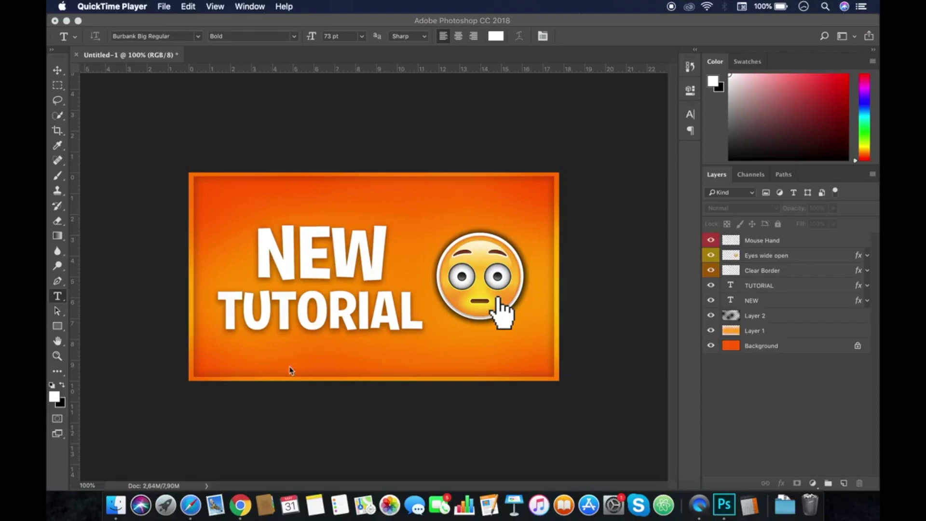
Step: Bring Photoshop to the front, showing the finished orange NEW TUTORIAL thumbnail
{"action": "left_click", "coordinate": [374, 261]}
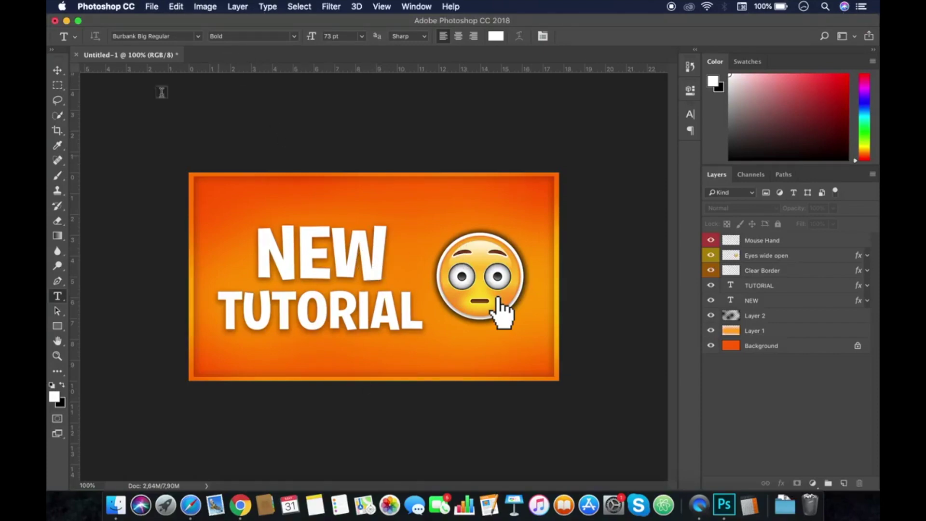
Step: Create a new blank white 1280 × 720 document from the recent Custom preset
{"action": "left_click", "coordinate": [151, 7]}
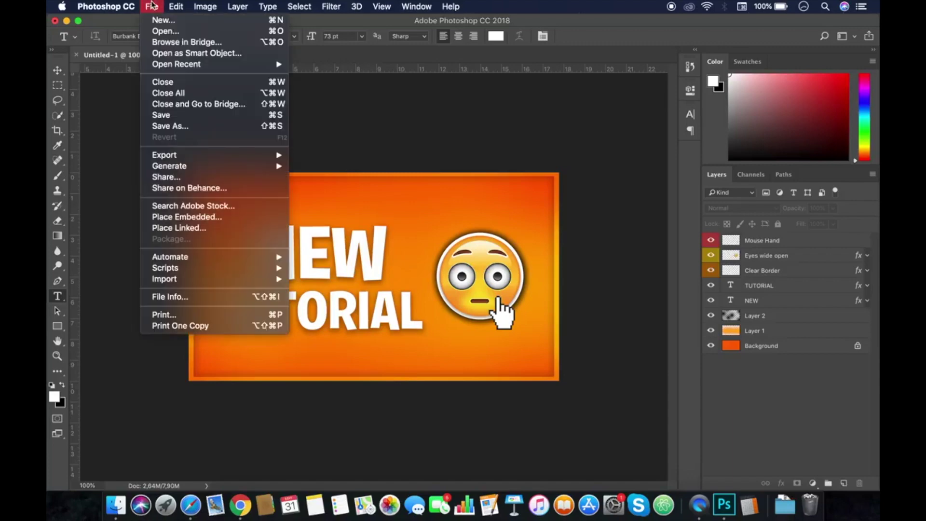
{"action": "left_click", "coordinate": [186, 21]}
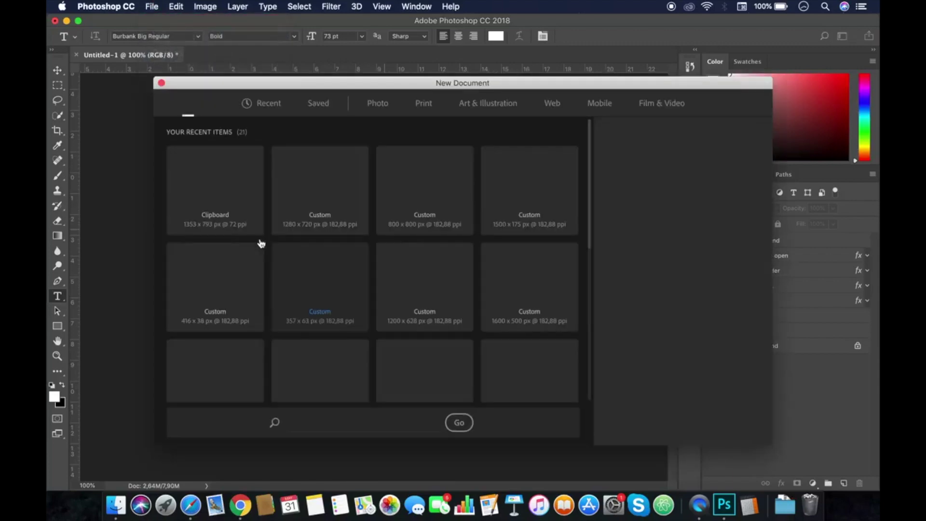
{"action": "left_click", "coordinate": [309, 207]}
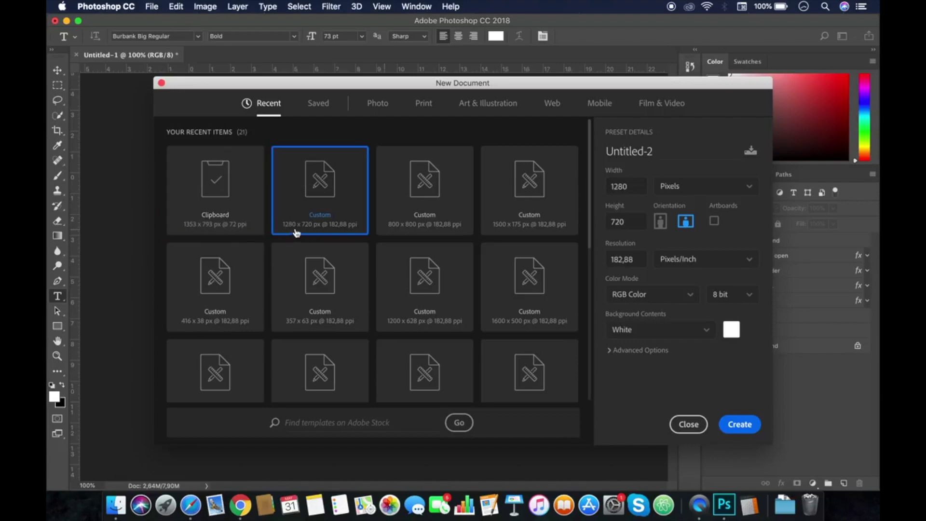
{"action": "double_click", "coordinate": [333, 223]}
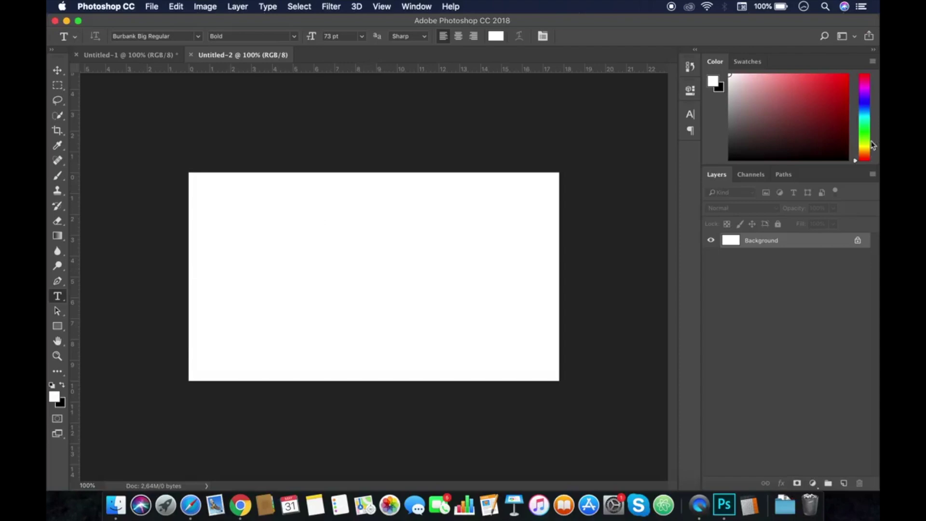
Step: Fill the background with bright saturated orange and add a new empty layer
{"action": "left_click_drag", "start_coordinate": [872, 150], "coordinate": [868, 154]}
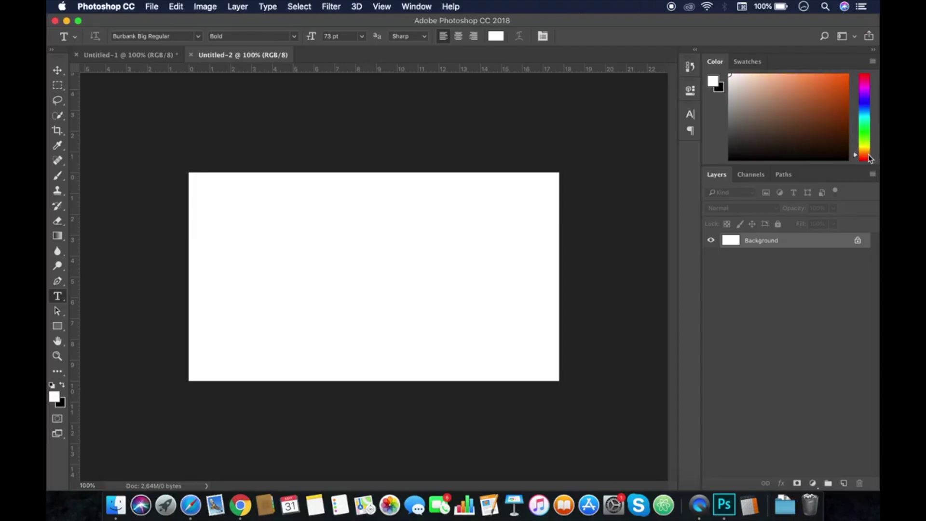
{"action": "left_click", "coordinate": [843, 104]}
{"action": "left_click_drag", "start_coordinate": [843, 103], "coordinate": [877, 58]}
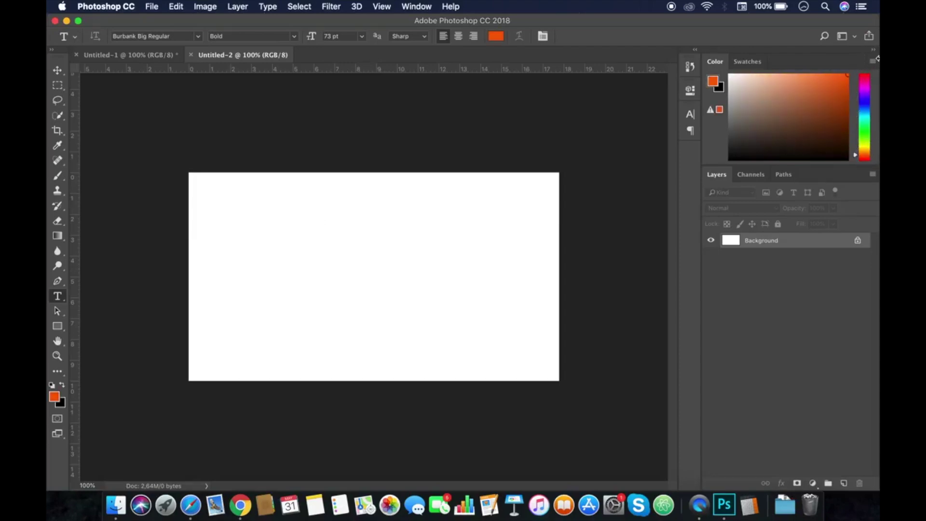
{"action": "key", "text": "alt+BackSpace"}
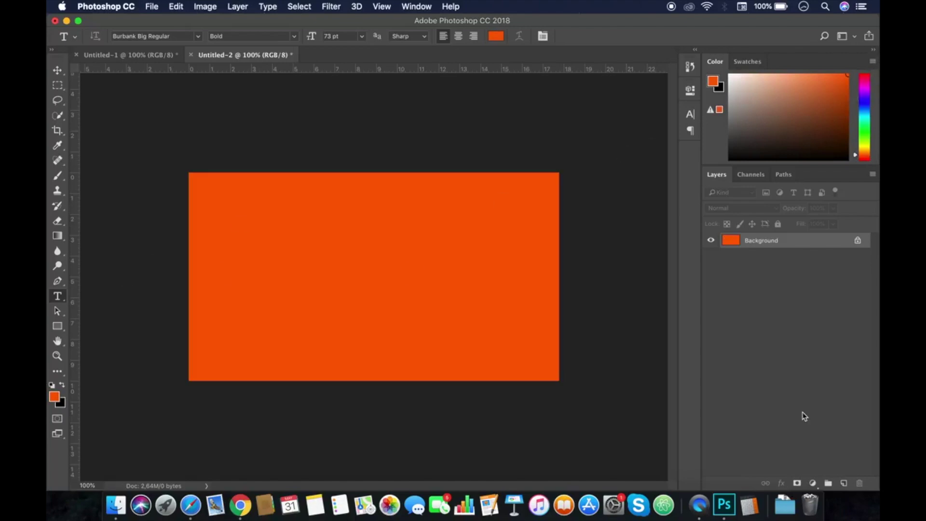
{"action": "left_click", "coordinate": [843, 482]}
Step: Paint a soft yellow-orange glow across the canvas with a 0%-hardness brush
{"action": "left_click", "coordinate": [56, 398]}
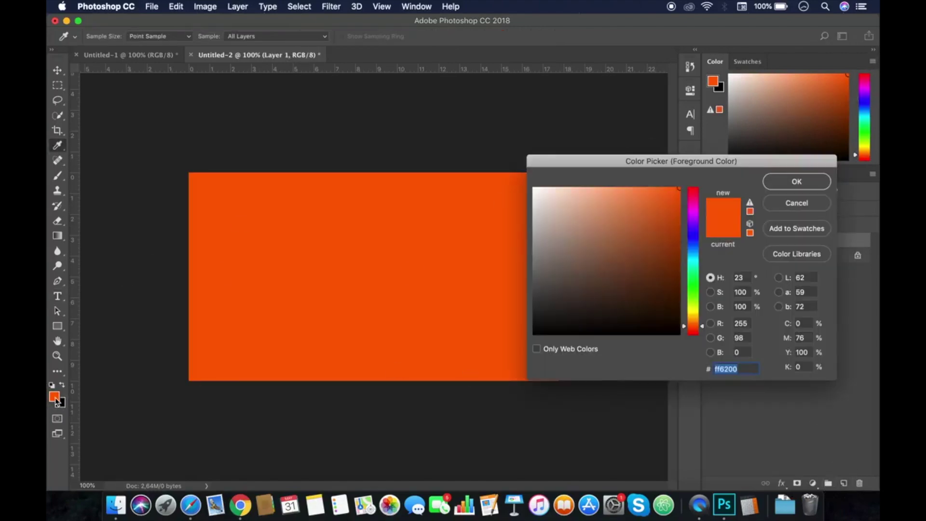
{"action": "left_click_drag", "start_coordinate": [694, 322], "coordinate": [696, 322]}
{"action": "key", "text": "Return"}
{"action": "key", "text": "t"}
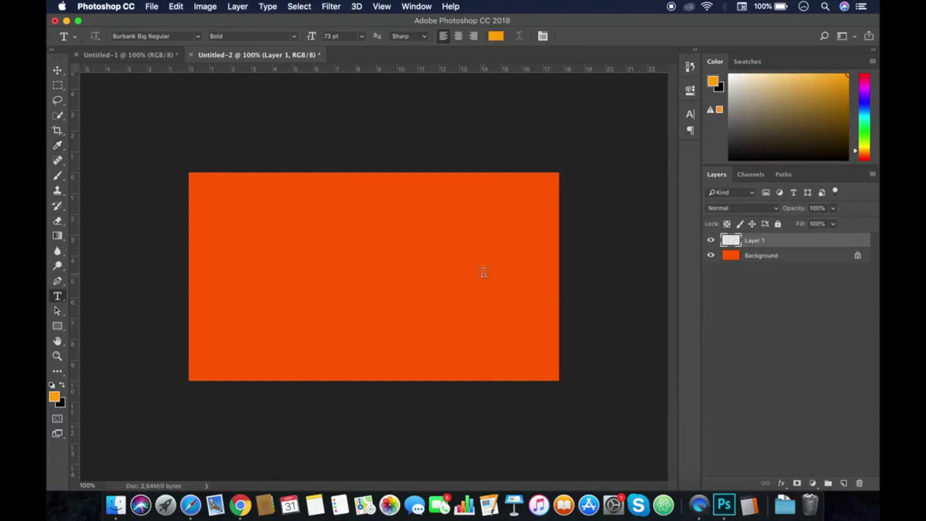
{"action": "left_click", "coordinate": [63, 176]}
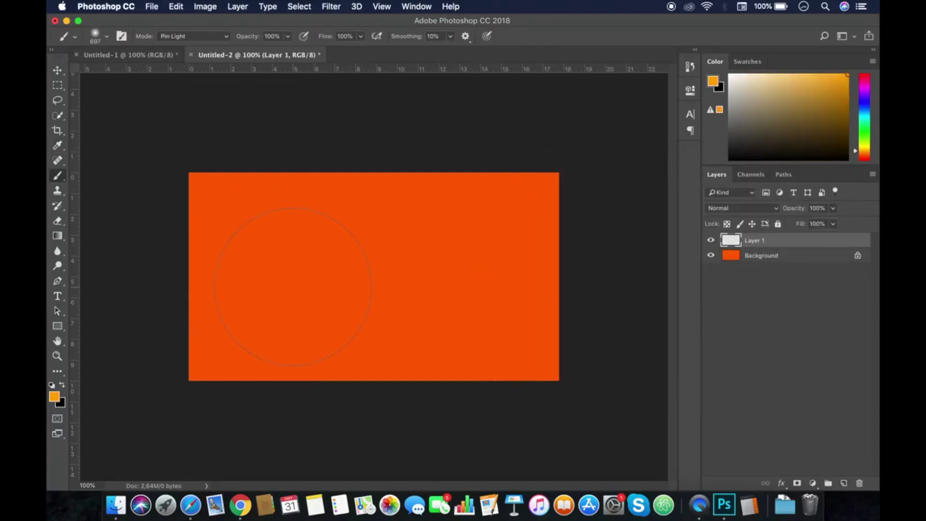
{"action": "left_click", "coordinate": [106, 39]}
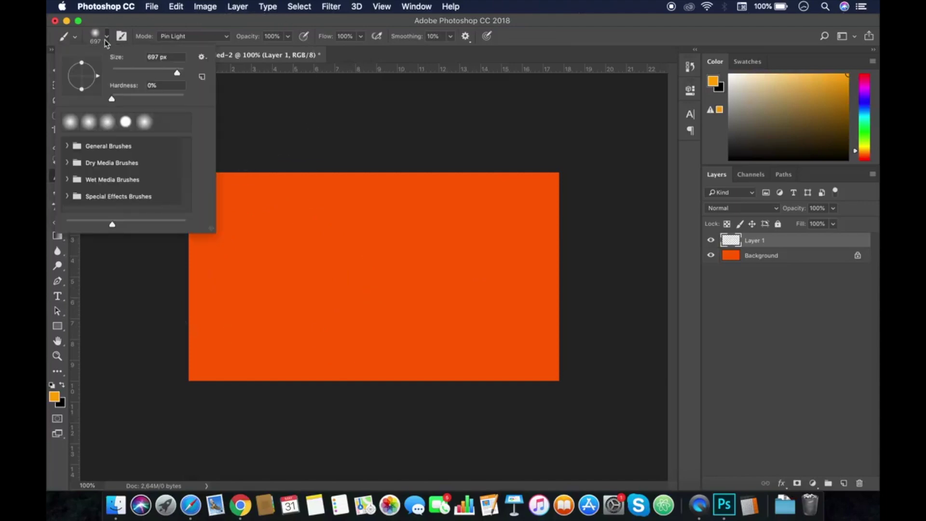
{"action": "left_click", "coordinate": [114, 100]}
{"action": "left_click", "coordinate": [105, 42]}
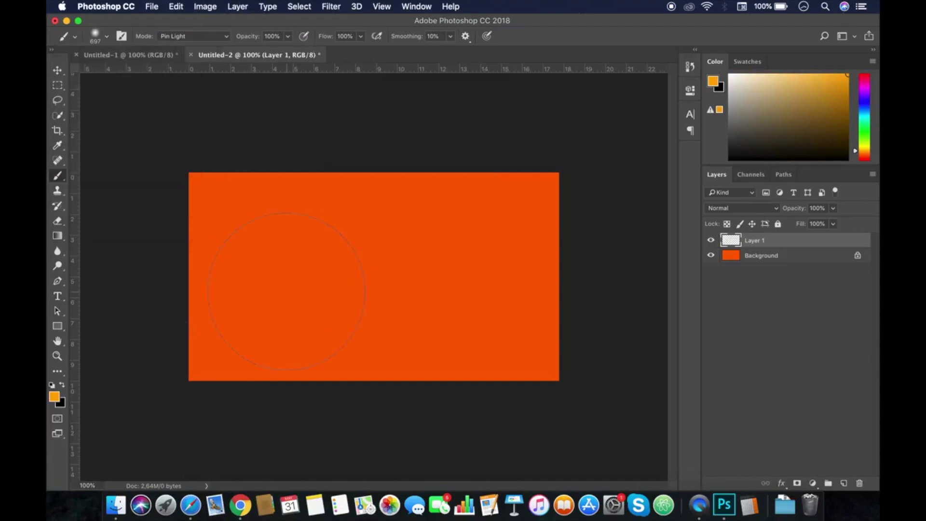
{"action": "mouse_move", "coordinate": [248, 268]}
{"action": "left_mouse_down"}
{"action": "mouse_move", "coordinate": [596, 287]}
{"action": "mouse_move", "coordinate": [622, 277]}
{"action": "mouse_move", "coordinate": [219, 279]}
{"action": "left_mouse_up"}
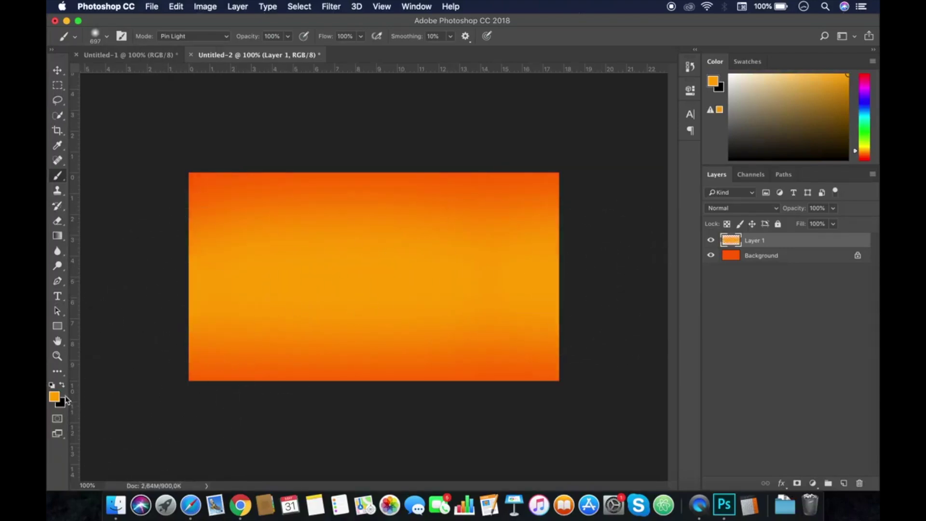
{"action": "key", "text": "x"}
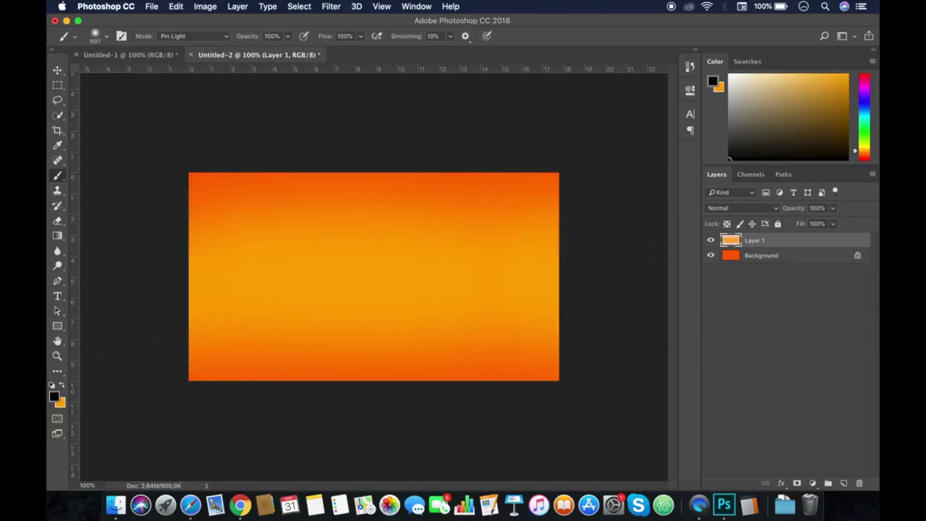
{"action": "left_click", "coordinate": [844, 482]}
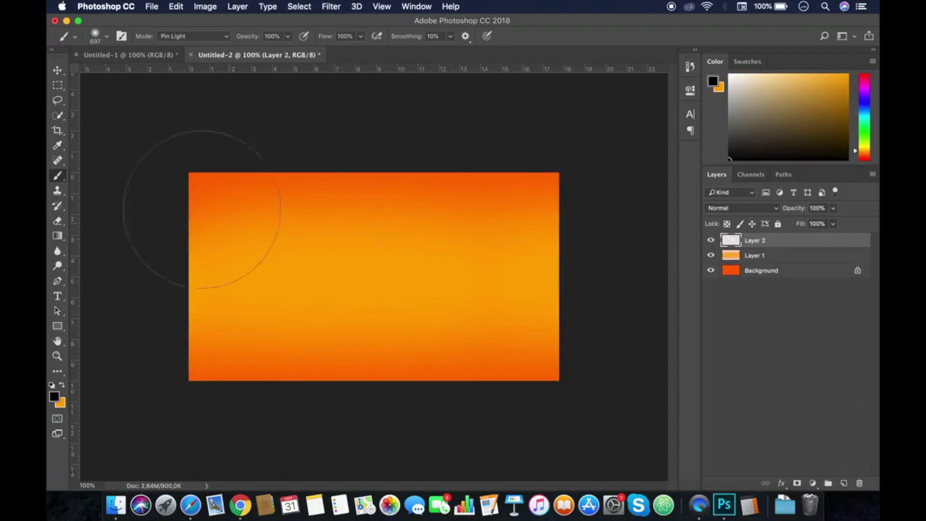
Step: Dab seven soft black blotches around the canvas on the shading layer
{"action": "left_click", "coordinate": [214, 197]}
{"action": "left_click", "coordinate": [265, 342]}
{"action": "left_click", "coordinate": [453, 197]}
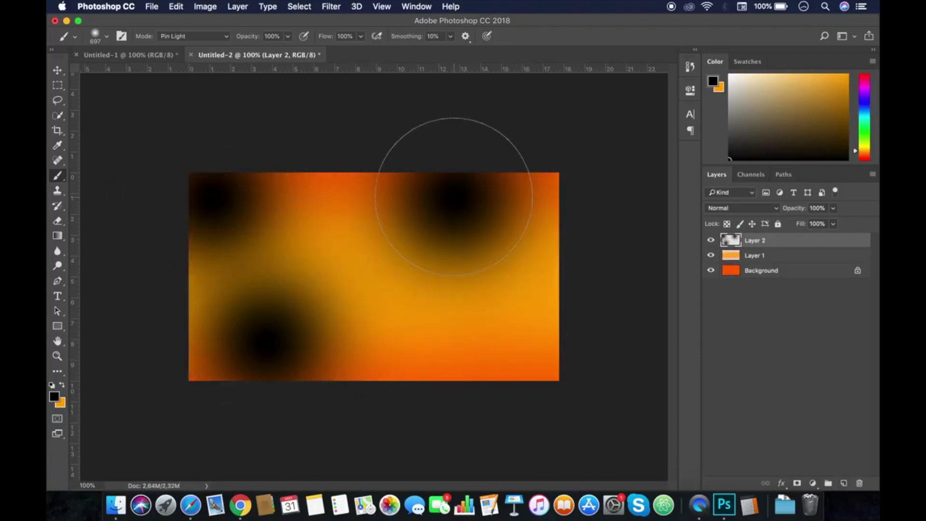
{"action": "left_click", "coordinate": [498, 310]}
{"action": "left_click", "coordinate": [315, 289]}
{"action": "left_click", "coordinate": [436, 350]}
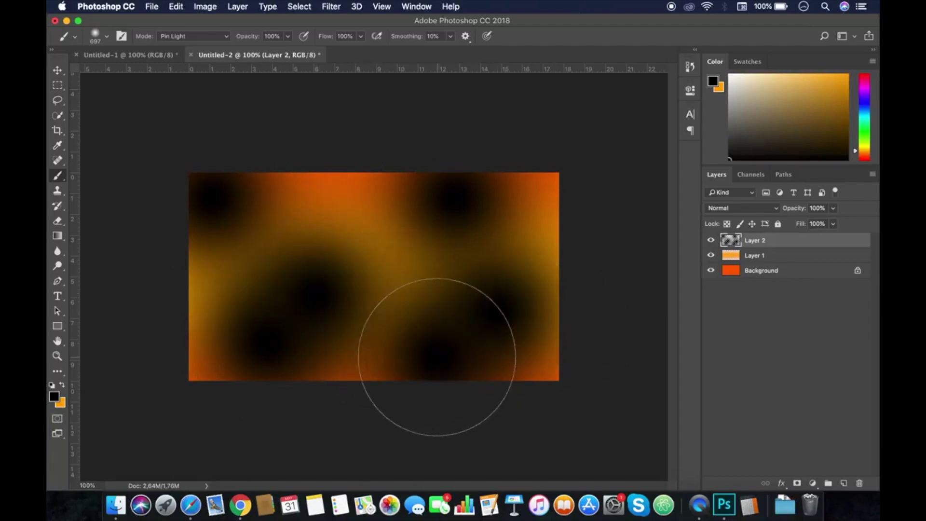
{"action": "left_click", "coordinate": [345, 164]}
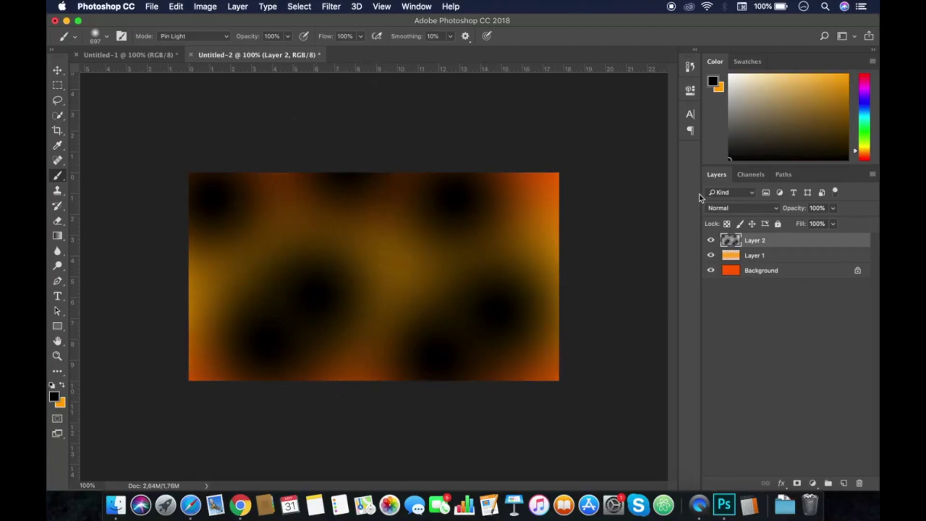
Step: Set the shading layer to Soft Light blend mode at 36% opacity
{"action": "left_click", "coordinate": [718, 208]}
{"action": "left_click", "coordinate": [748, 340]}
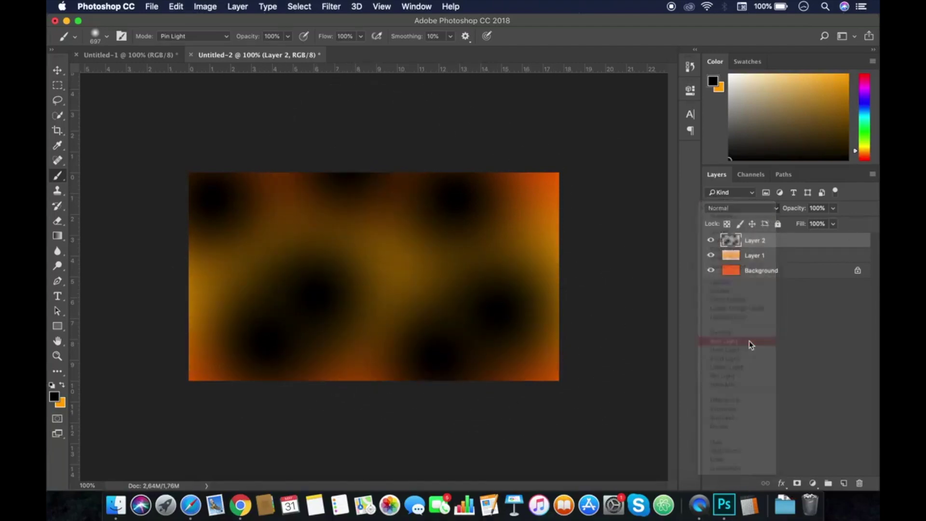
{"action": "left_click_drag", "start_coordinate": [794, 208], "coordinate": [761, 210]}
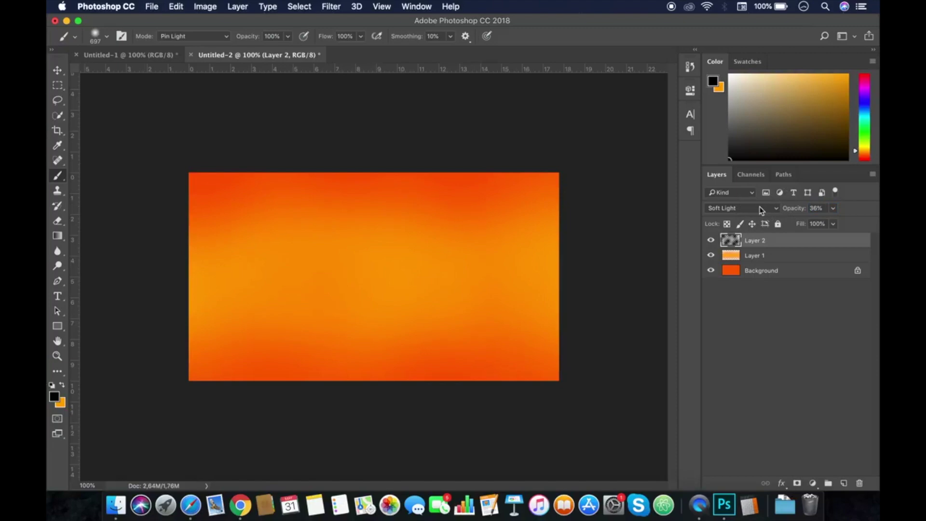
Step: Add white 'NEW' text to the canvas and shift it left
{"action": "key", "text": "t"}
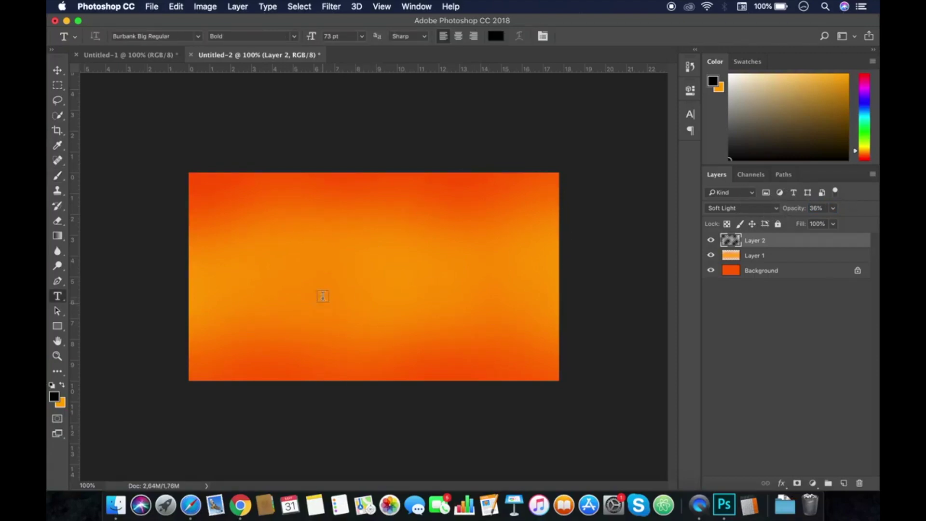
{"action": "left_click", "coordinate": [301, 272]}
{"action": "type", "text": "NEW"}
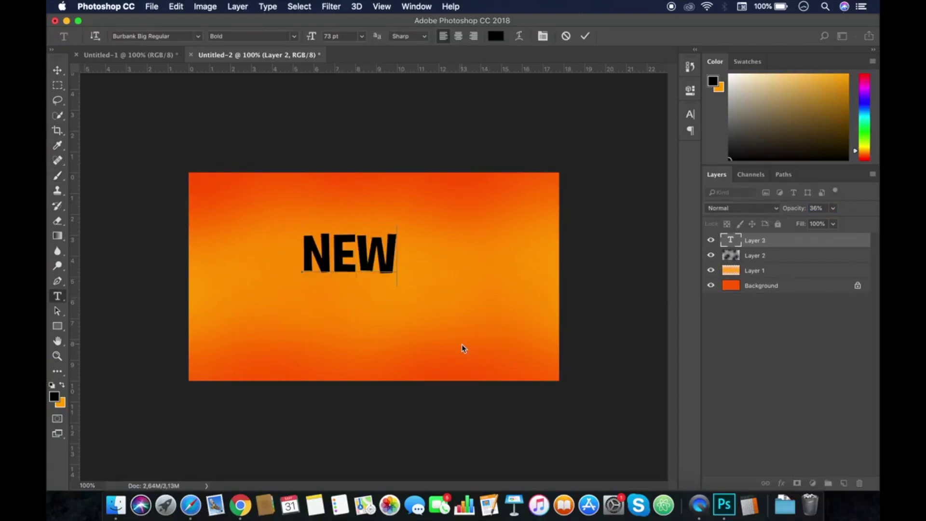
{"action": "key", "text": "super+a"}
{"action": "left_click", "coordinate": [51, 385]}
{"action": "left_click", "coordinate": [62, 384]}
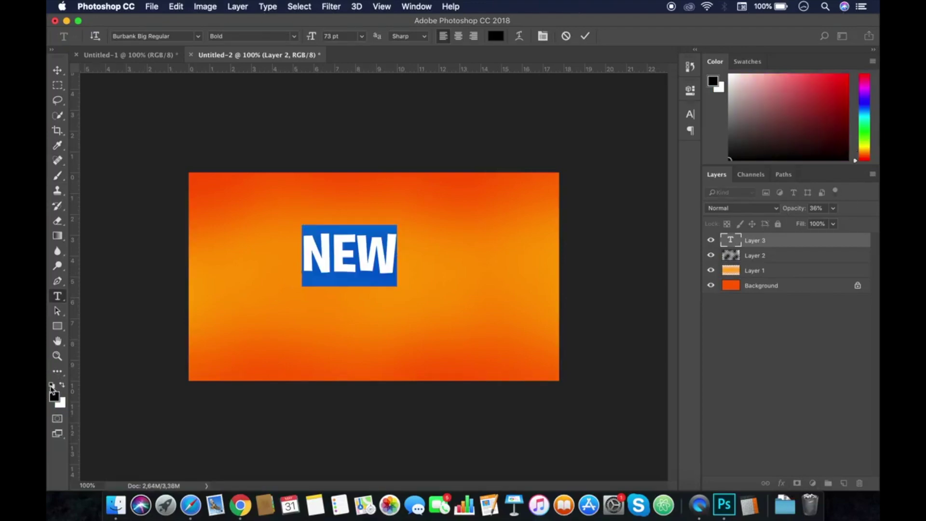
{"action": "left_click", "coordinate": [827, 245]}
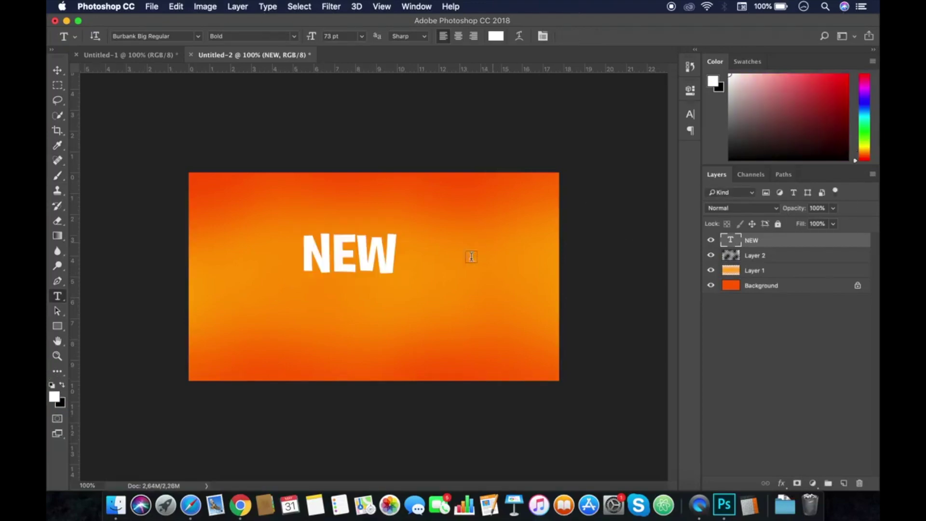
{"action": "key", "text": "v"}
{"action": "left_click_drag", "start_coordinate": [383, 265], "coordinate": [331, 251]}
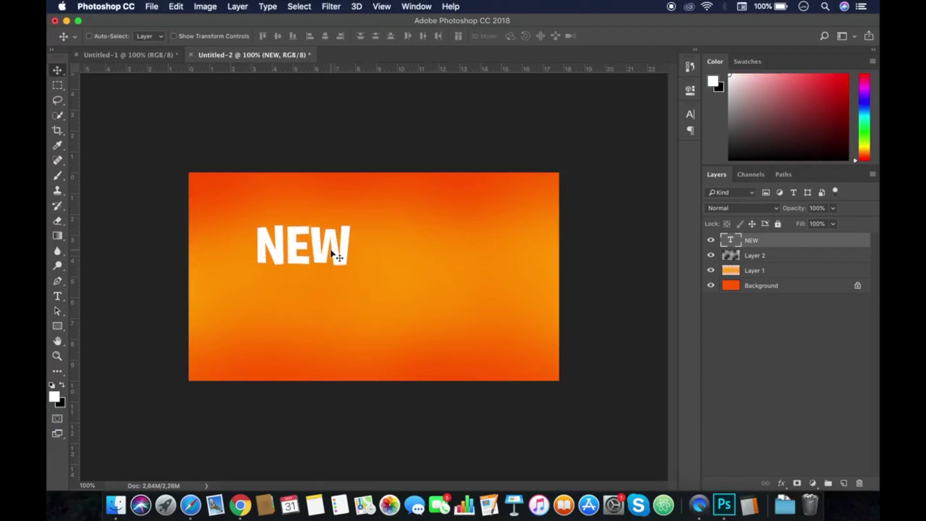
Step: Duplicate the text as 'TUTORIAL' on a second line beneath NEW
{"action": "left_click", "coordinate": [330, 252], "text": "alt"}
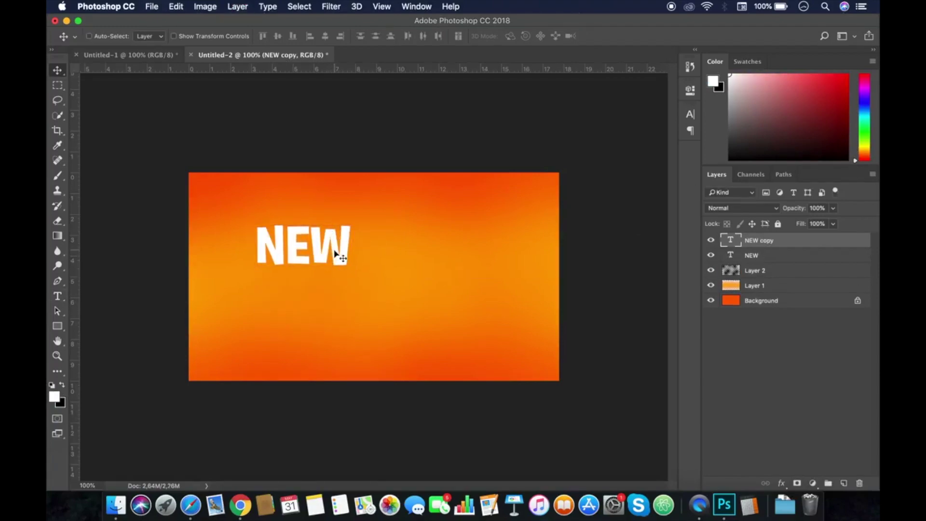
{"action": "left_click_drag", "start_coordinate": [336, 254], "coordinate": [337, 334]}
{"action": "key", "text": "t"}
{"action": "double_click", "coordinate": [330, 318]}
{"action": "type", "text": "TUTORI"}
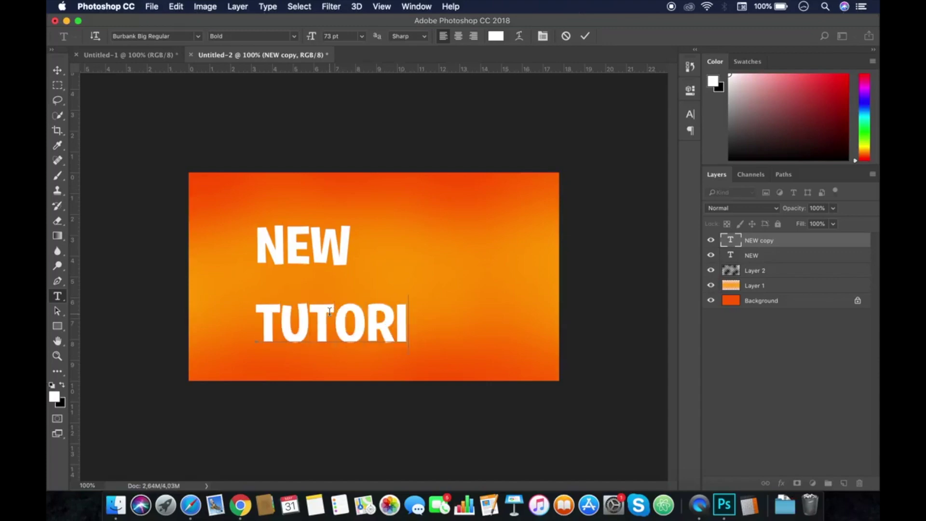
{"action": "type", "text": "AL"}
{"action": "key", "text": "super+a"}
{"action": "key", "text": "super+Return"}
{"action": "key", "text": "v"}
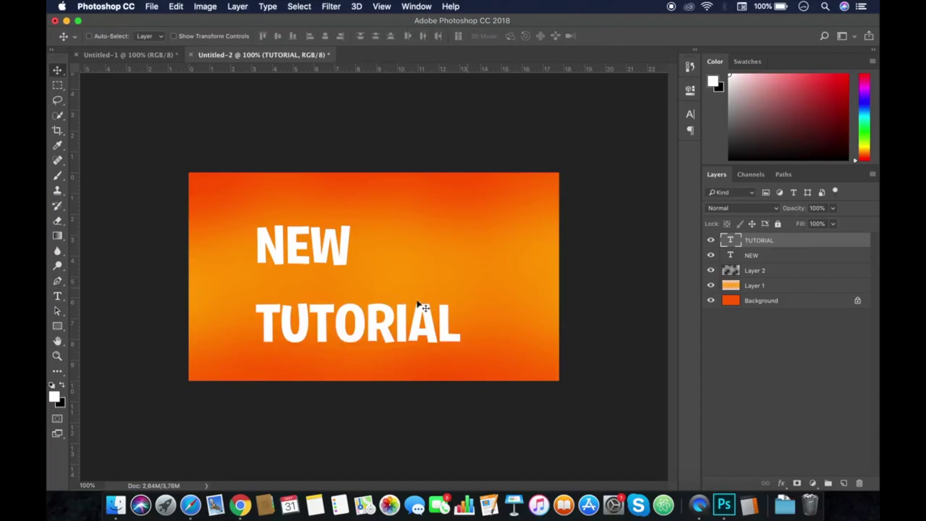
{"action": "left_click_drag", "start_coordinate": [382, 325], "coordinate": [331, 300]}
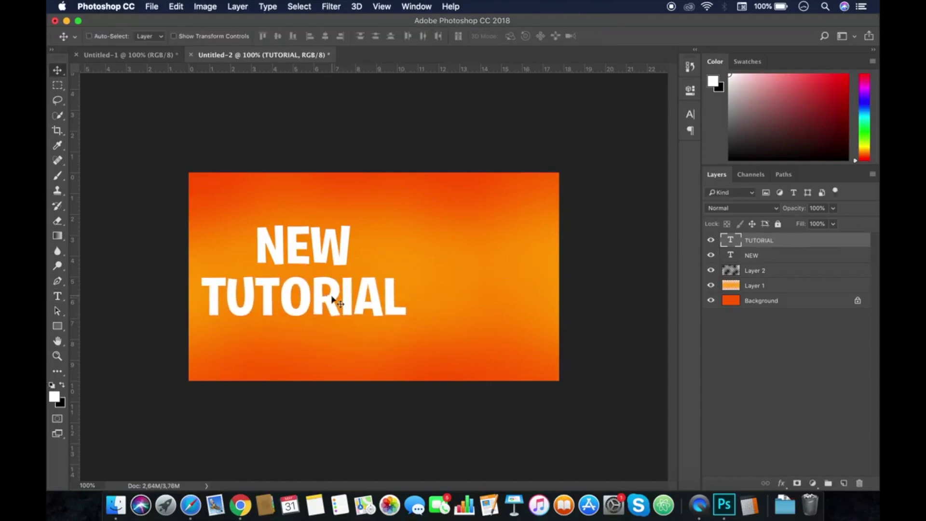
Step: Position NEW above TUTORIAL and set it in Burbank Big Regular Bold
{"action": "left_click", "coordinate": [776, 255]}
{"action": "mouse_move", "coordinate": [323, 261]}
{"action": "left_mouse_down"}
{"action": "mouse_move", "coordinate": [337, 263]}
{"action": "mouse_move", "coordinate": [330, 266]}
{"action": "left_mouse_up"}
{"action": "key", "text": "shift+Up"}
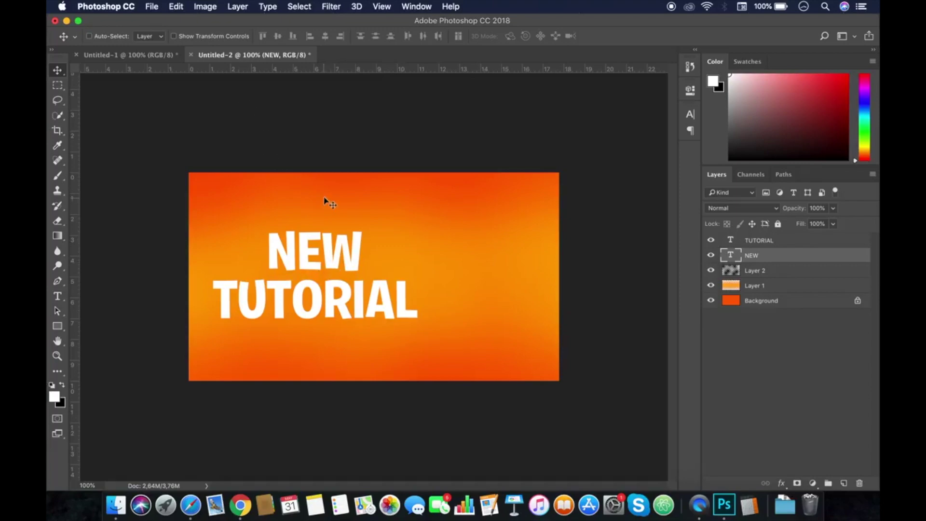
{"action": "double_click", "coordinate": [338, 258]}
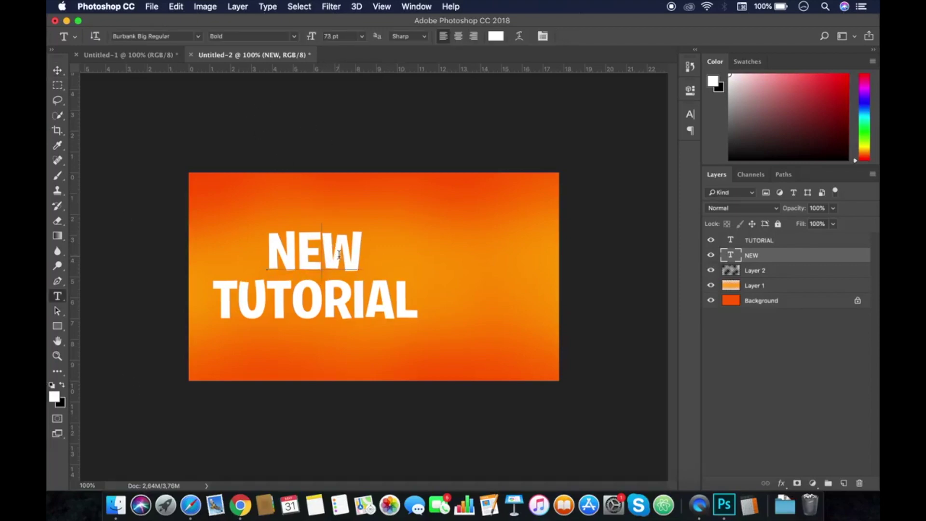
{"action": "left_click", "coordinate": [122, 35]}
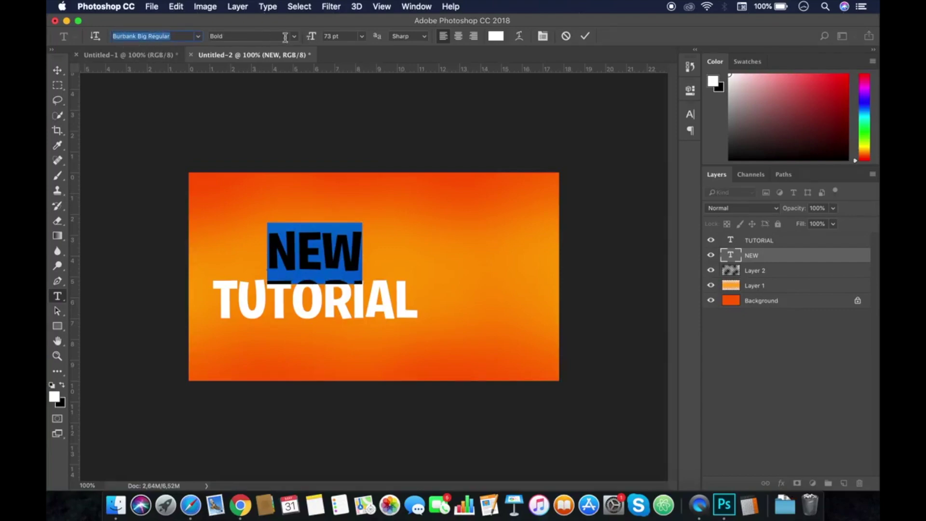
{"action": "left_click", "coordinate": [798, 261]}
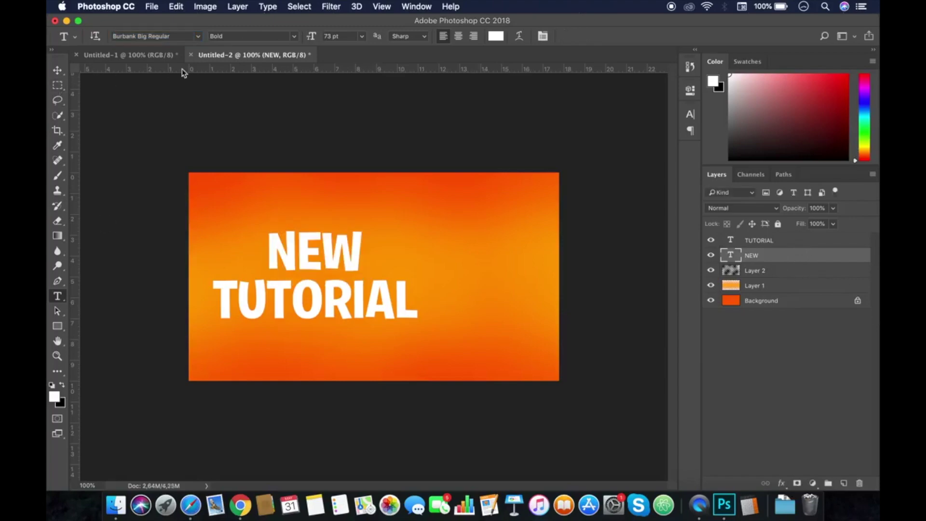
{"action": "left_click", "coordinate": [148, 55]}
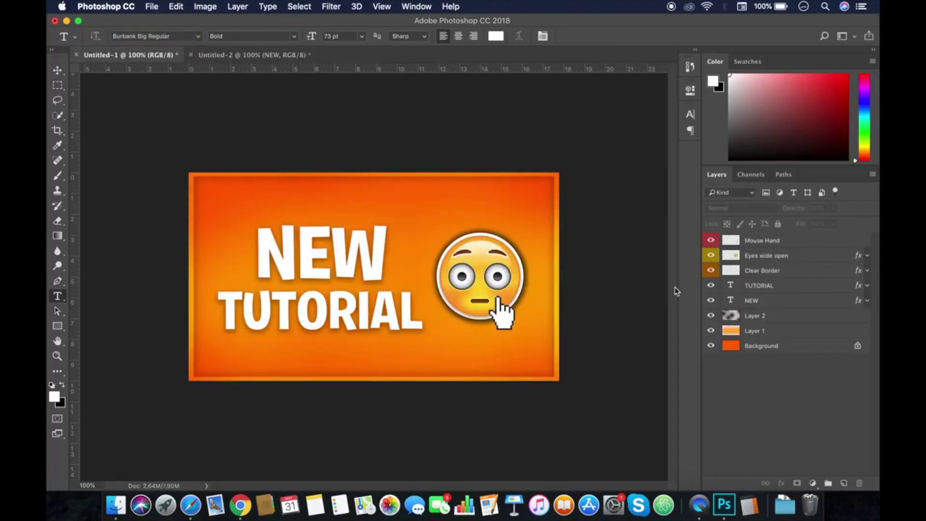
Step: Copy the Eyes wide open emoji and Mouse Hand layers into the thumbnail, right of the text
{"action": "left_click", "coordinate": [788, 260]}
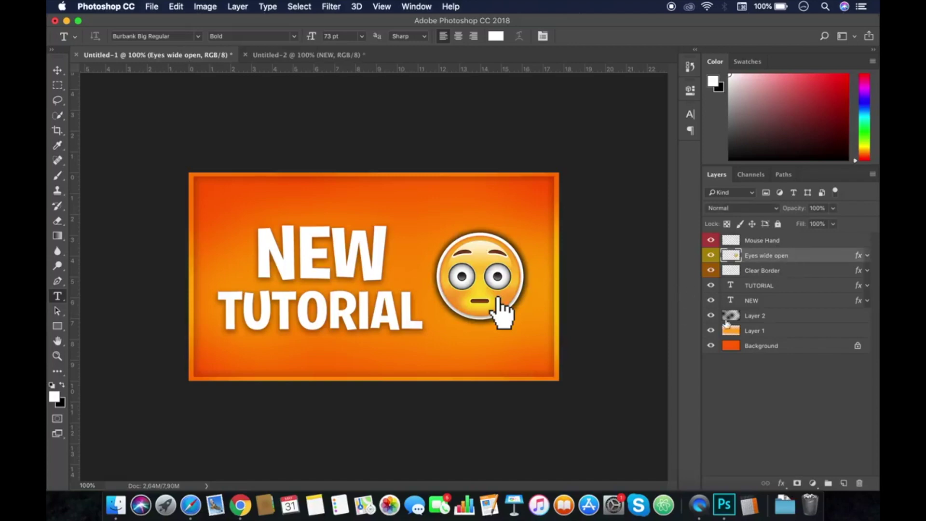
{"action": "left_click", "coordinate": [791, 243], "text": "shift"}
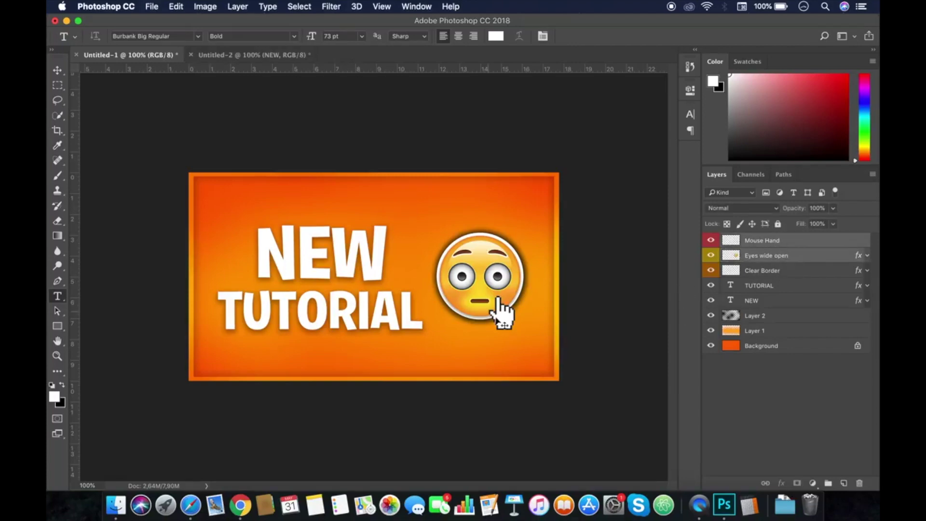
{"action": "left_click_drag", "start_coordinate": [500, 282], "coordinate": [522, 269]}
{"action": "key", "text": "ctrl+t"}
{"action": "key", "text": "Return"}
{"action": "key", "text": "t"}
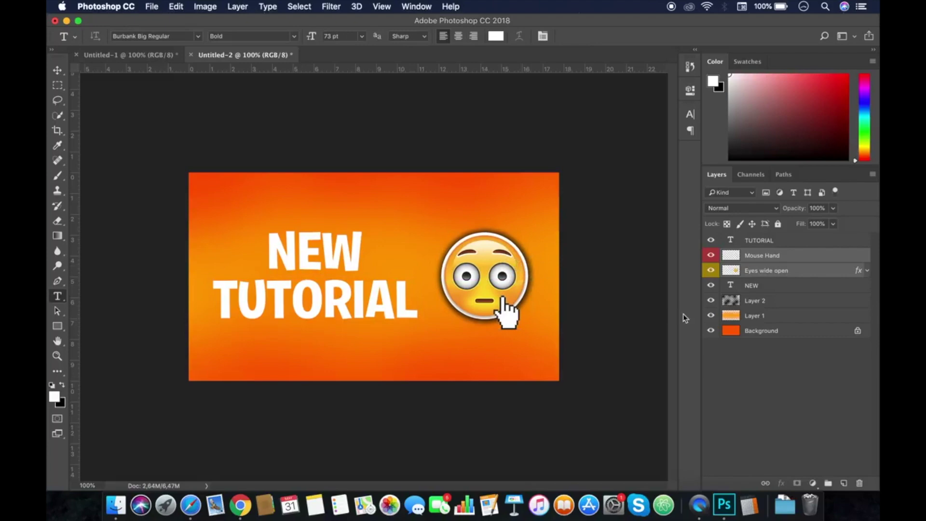
Step: Expand the emoji's effects, then select the Clear Border layer in the reference design
{"action": "left_click", "coordinate": [867, 271]}
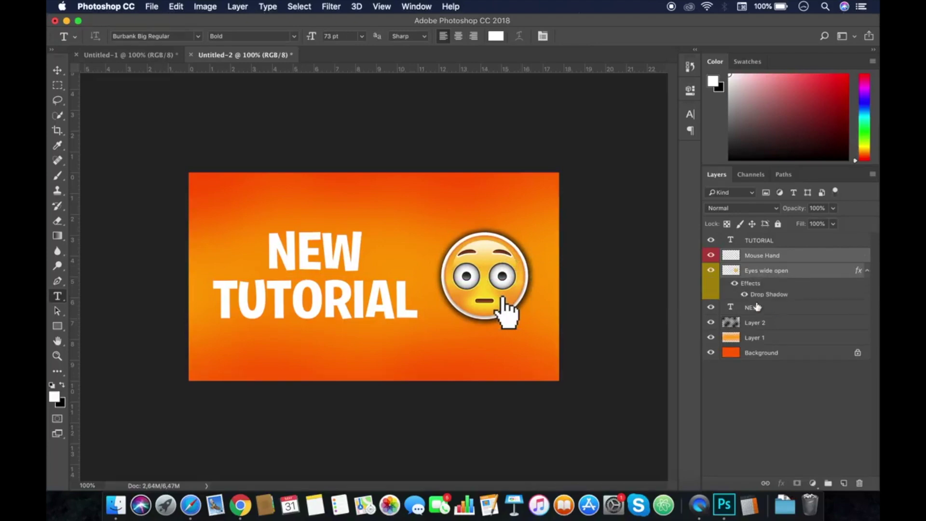
{"action": "left_click", "coordinate": [453, 290]}
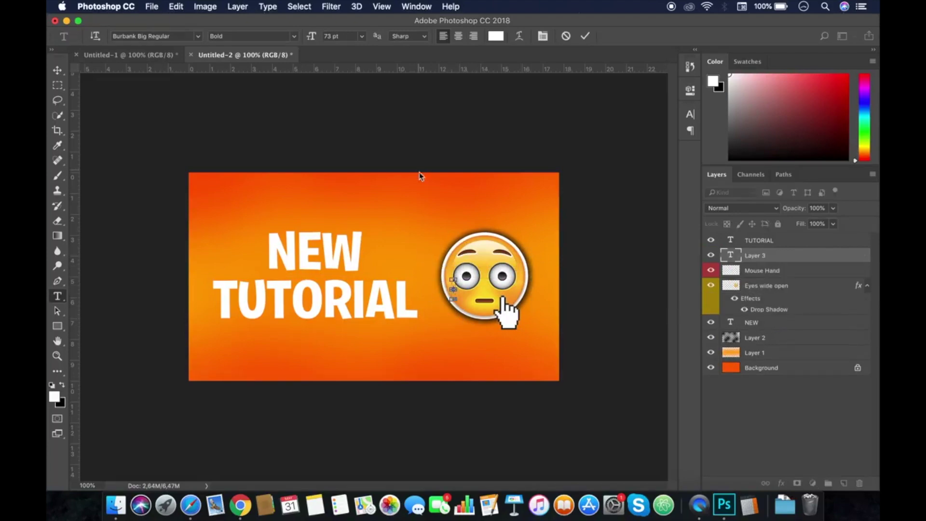
{"action": "left_click", "coordinate": [144, 54]}
{"action": "left_click", "coordinate": [762, 271]}
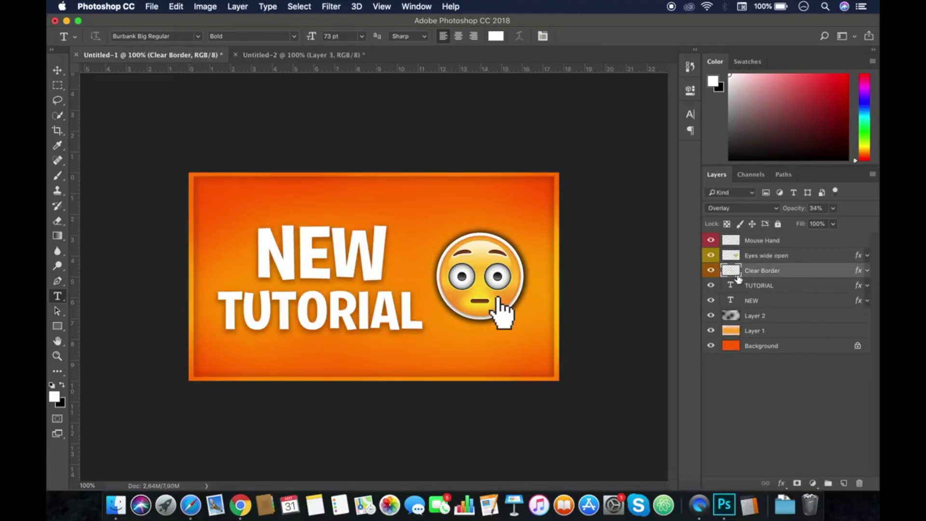
Step: Drag the Clear Border into the thumbnail, fit it to the canvas edges, and move it to the top
{"action": "left_click", "coordinate": [279, 55]}
{"action": "left_click_drag", "start_coordinate": [389, 212], "coordinate": [360, 184]}
{"action": "key", "text": "super+t"}
{"action": "key", "text": "Return"}
{"action": "key", "text": "t"}
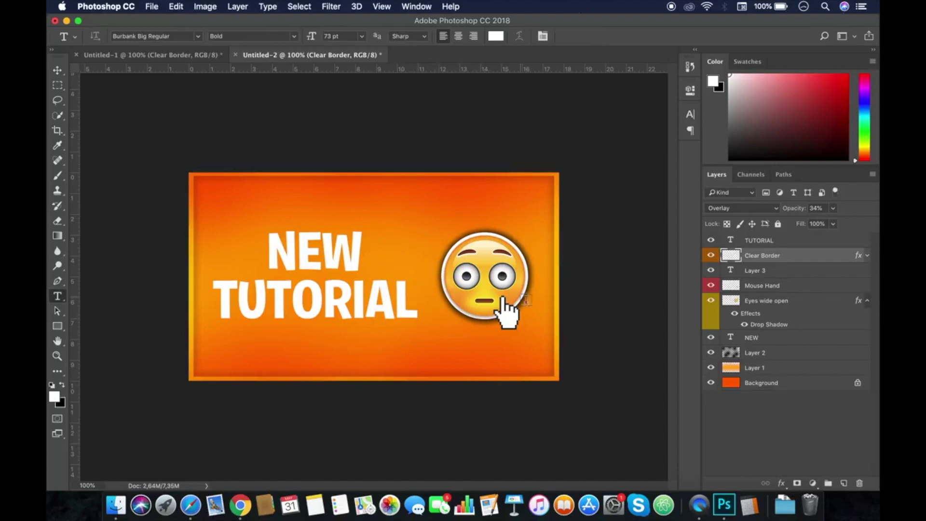
{"action": "left_click_drag", "start_coordinate": [810, 254], "coordinate": [810, 239]}
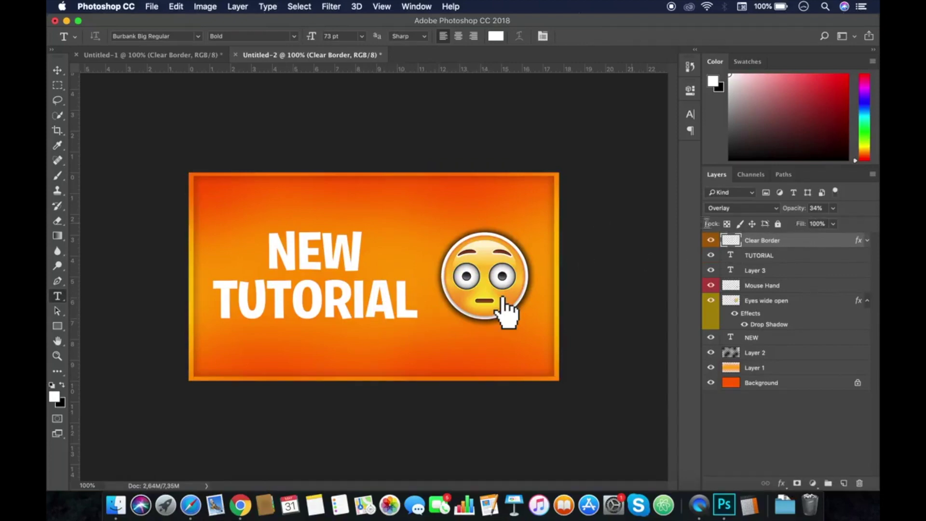
Step: Add a drop shadow to TUTORIAL: 31% opacity, 6 px distance, 1% spread, 18 px size
{"action": "double_click", "coordinate": [812, 255]}
{"action": "left_click", "coordinate": [300, 320]}
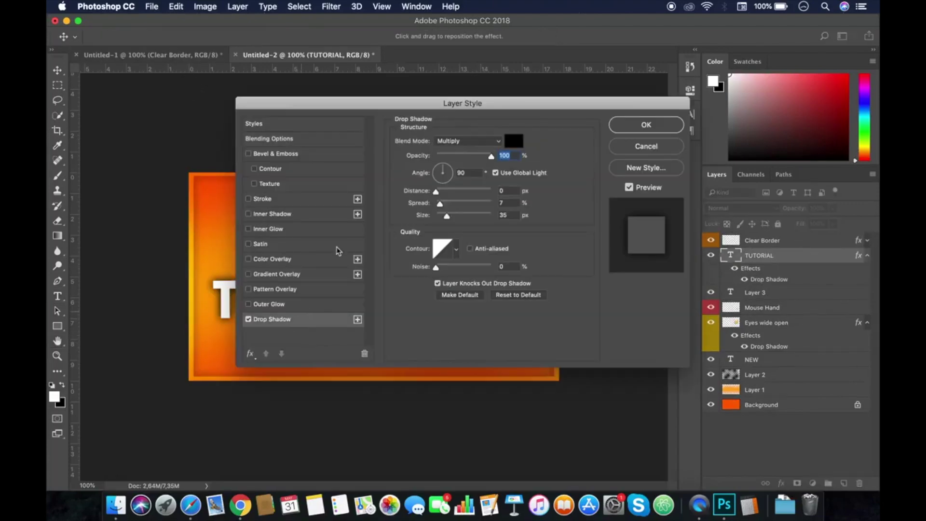
{"action": "left_click_drag", "start_coordinate": [400, 102], "coordinate": [620, 103]}
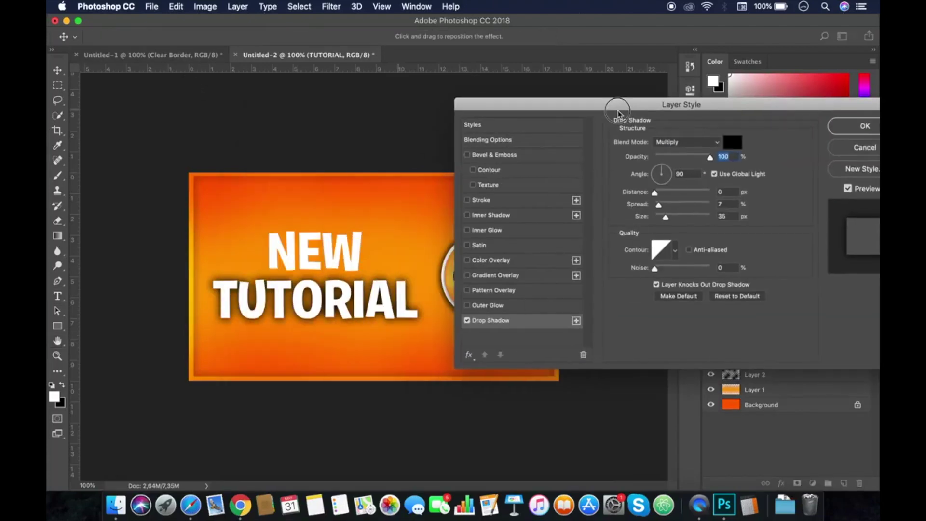
{"action": "left_click", "coordinate": [670, 157]}
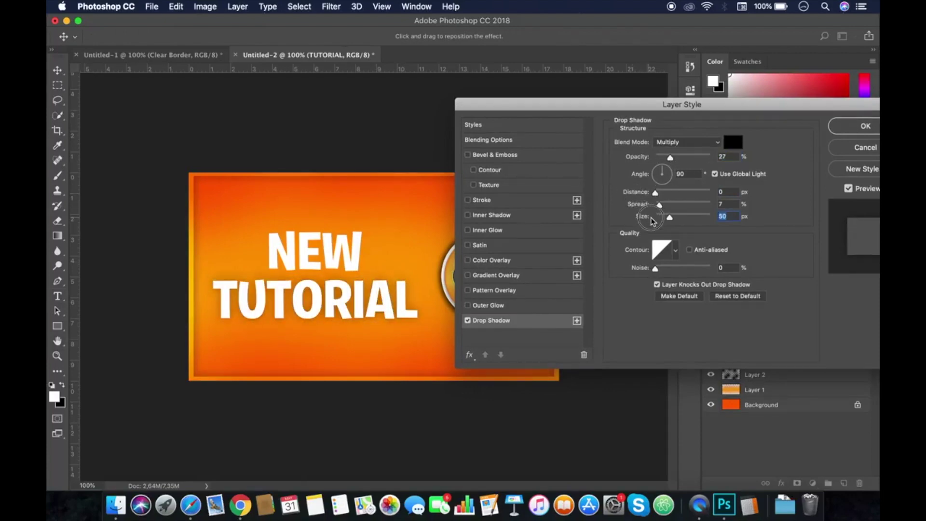
{"action": "left_click_drag", "start_coordinate": [641, 218], "coordinate": [635, 209]}
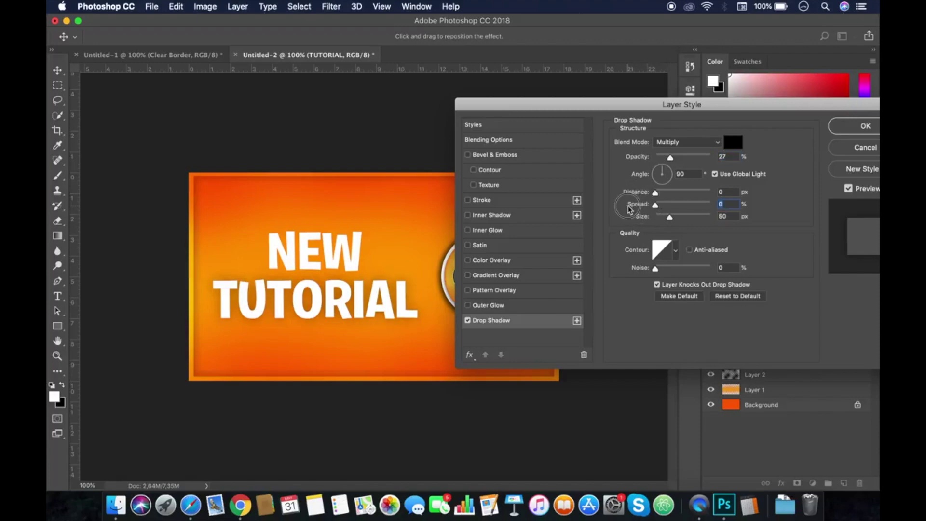
{"action": "left_click", "coordinate": [638, 161]}
{"action": "left_click_drag", "start_coordinate": [638, 162], "coordinate": [634, 192]}
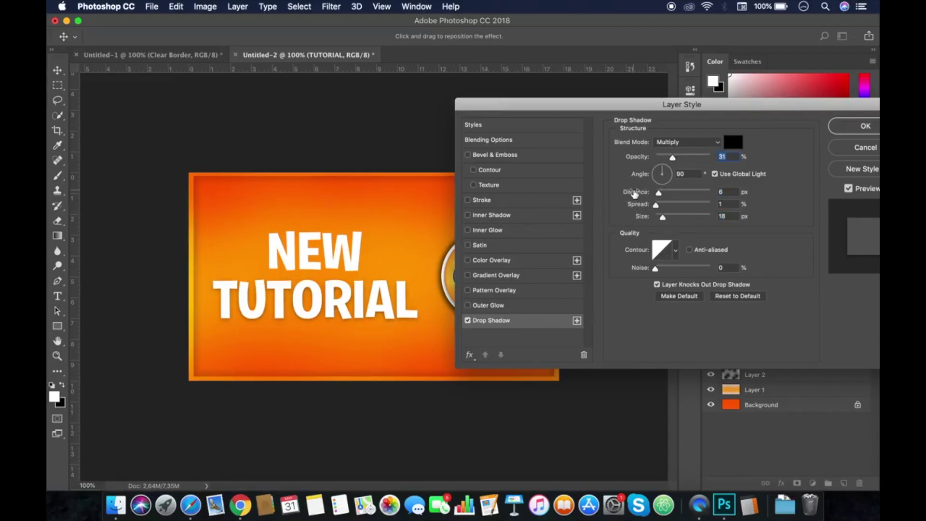
{"action": "key", "text": "Return"}
Step: Copy TUTORIAL's layer style and delete the empty Layer 3
{"action": "right_click", "coordinate": [802, 254]}
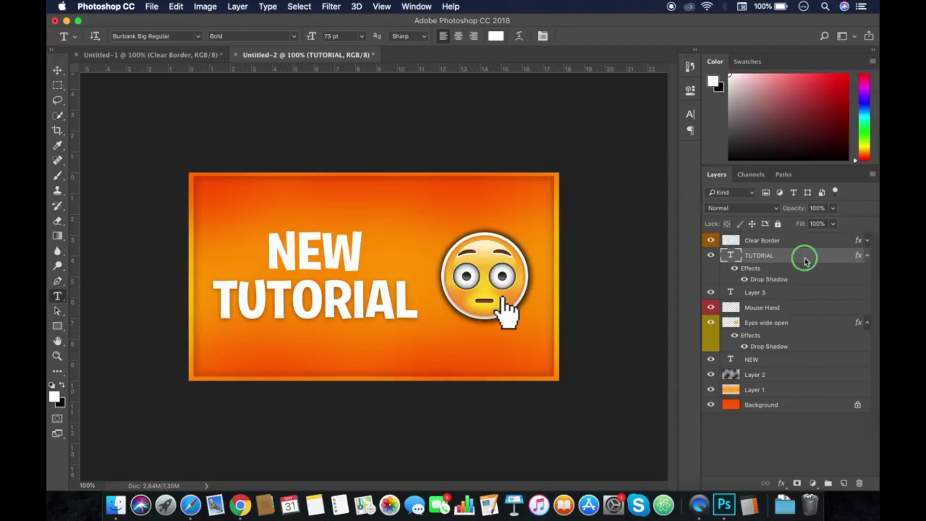
{"action": "scroll", "coordinate": [711, 415], "scroll_direction": "down", "scroll_amount": 5}
{"action": "left_click", "coordinate": [713, 358]}
{"action": "left_click", "coordinate": [796, 293]}
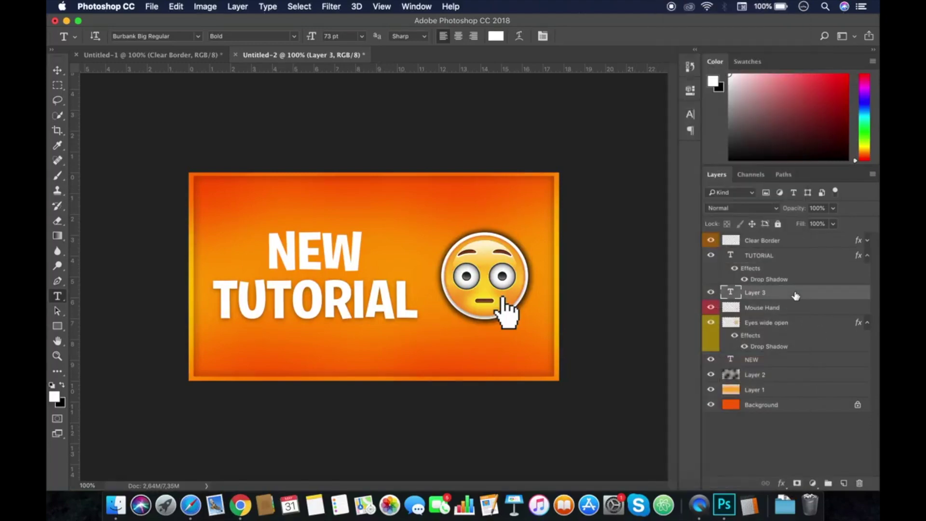
{"action": "right_click", "coordinate": [796, 294]}
{"action": "left_click", "coordinate": [823, 296]}
{"action": "key", "text": "Delete"}
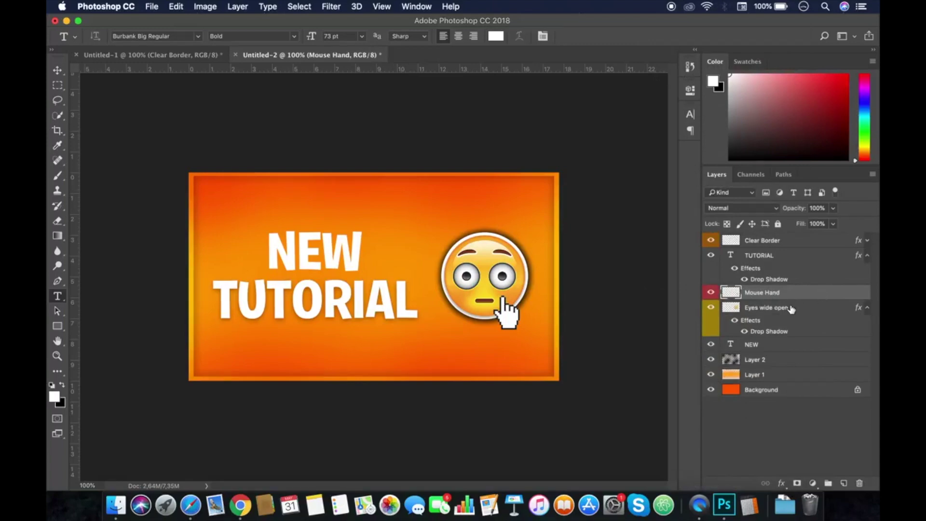
Step: Move NEW above the Mouse Hand layer and paste the drop shadow onto it
{"action": "left_click_drag", "start_coordinate": [784, 351], "coordinate": [792, 289]}
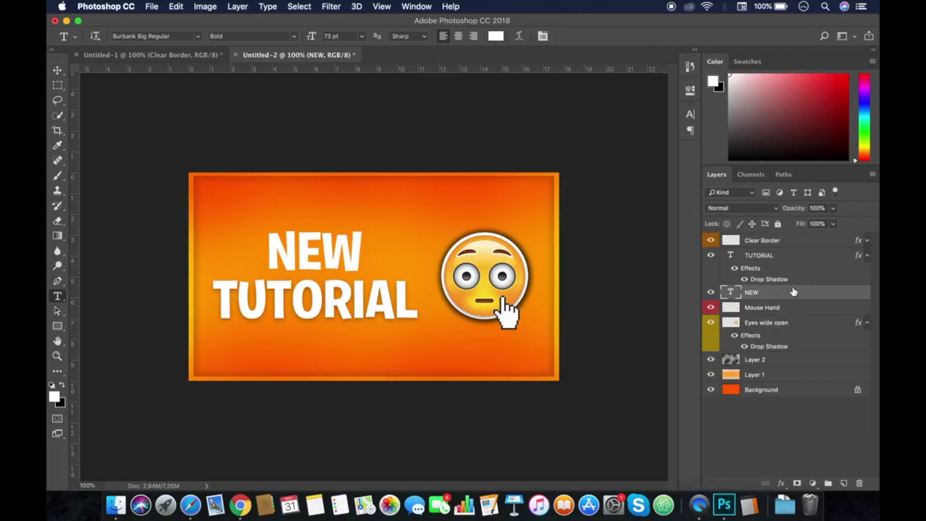
{"action": "right_click", "coordinate": [791, 289]}
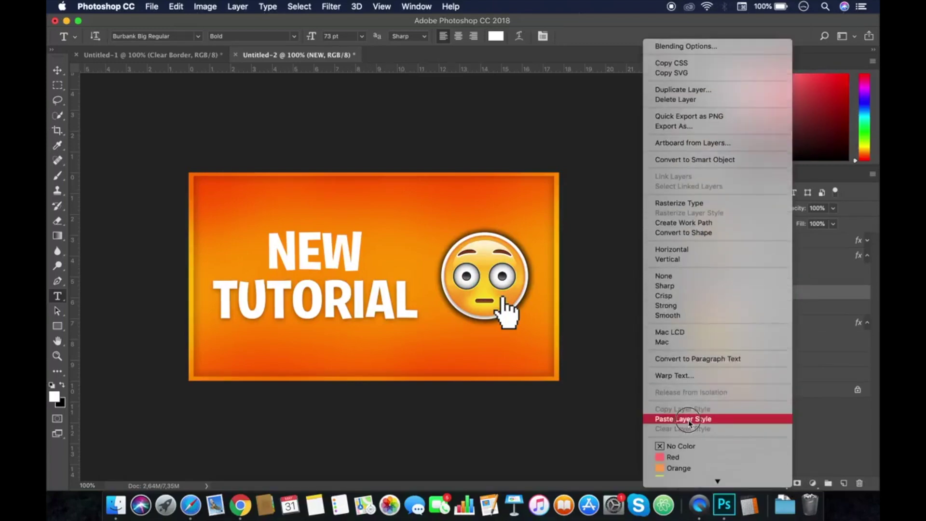
{"action": "left_click", "coordinate": [685, 417]}
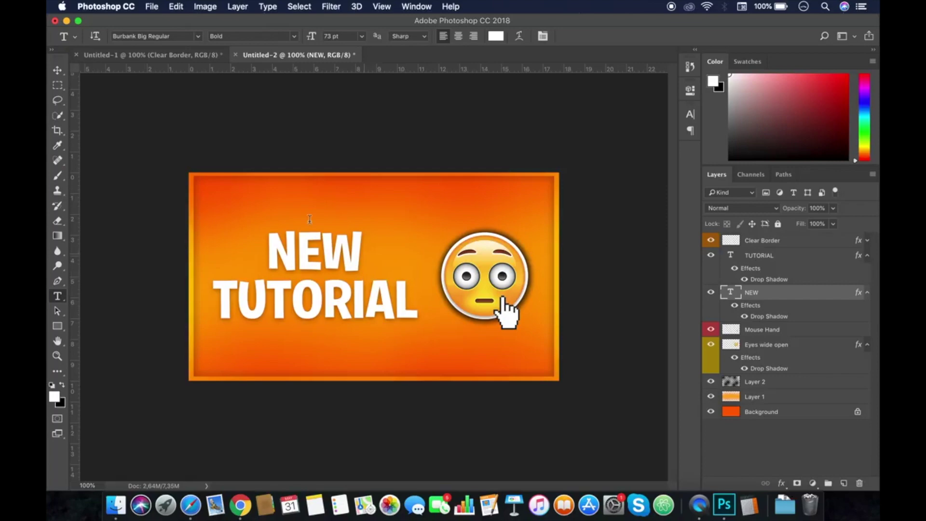
Step: Enlarge NEW to 105 pt and move it left above TUTORIAL
{"action": "left_click", "coordinate": [121, 55]}
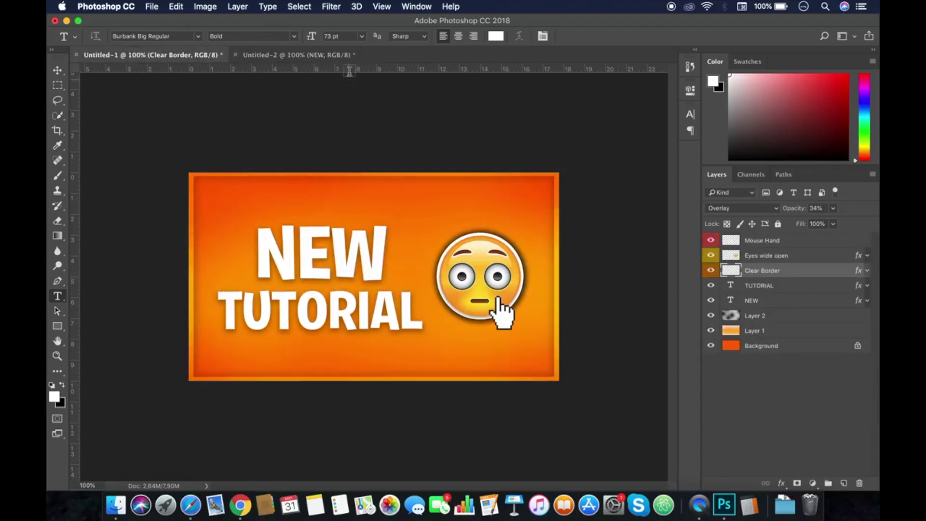
{"action": "key", "text": "ctrl+Tab"}
{"action": "double_click", "coordinate": [336, 250]}
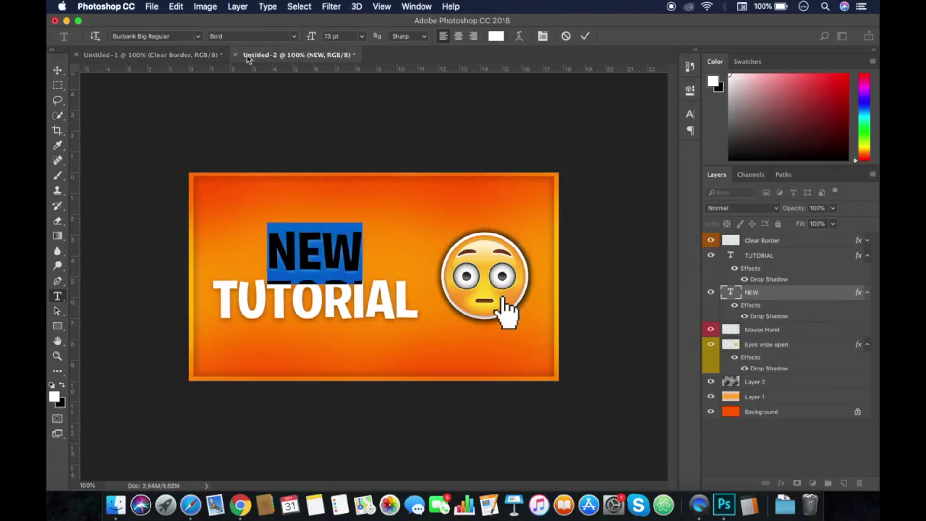
{"action": "left_click", "coordinate": [318, 36]}
{"action": "type", "text": "105"}
{"action": "key", "text": "Return"}
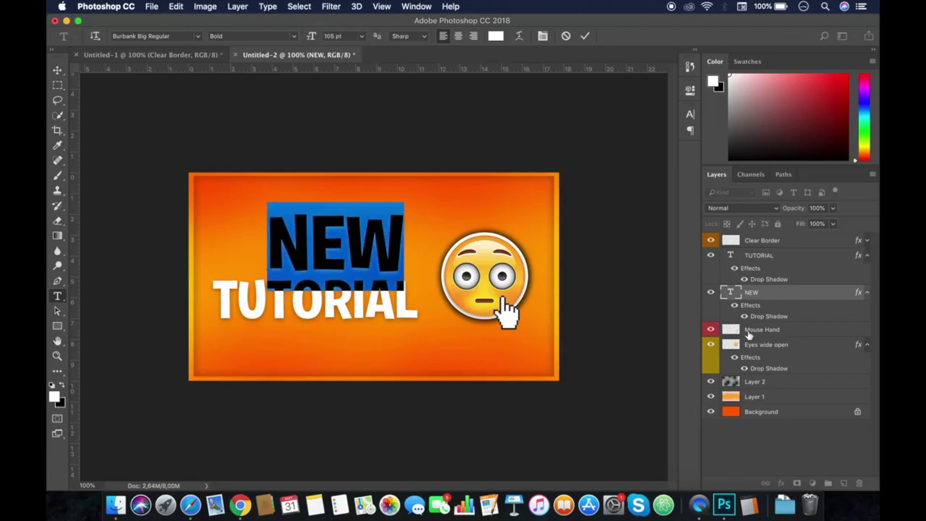
{"action": "key", "text": "ctrl+Return"}
{"action": "key", "text": "v"}
{"action": "left_click_drag", "start_coordinate": [393, 242], "coordinate": [367, 241]}
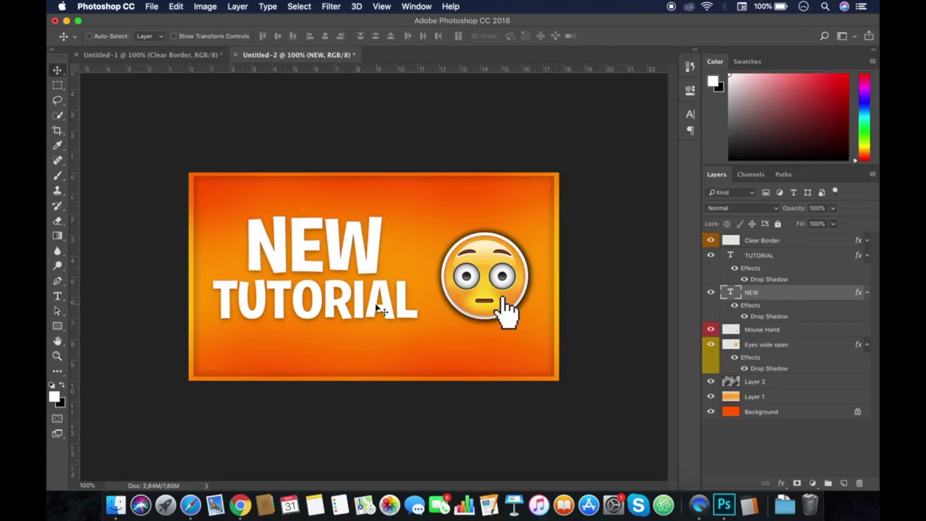
Step: Enlarge TUTORIAL to 80 pt and nudge NEW into alignment above it
{"action": "double_click", "coordinate": [379, 309]}
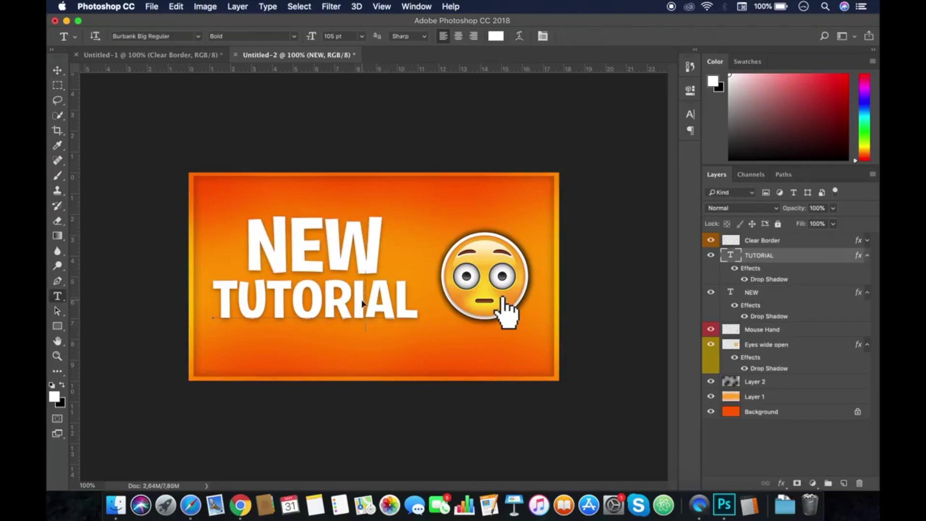
{"action": "left_click", "coordinate": [313, 39]}
{"action": "left_click_drag", "start_coordinate": [316, 42], "coordinate": [320, 37]}
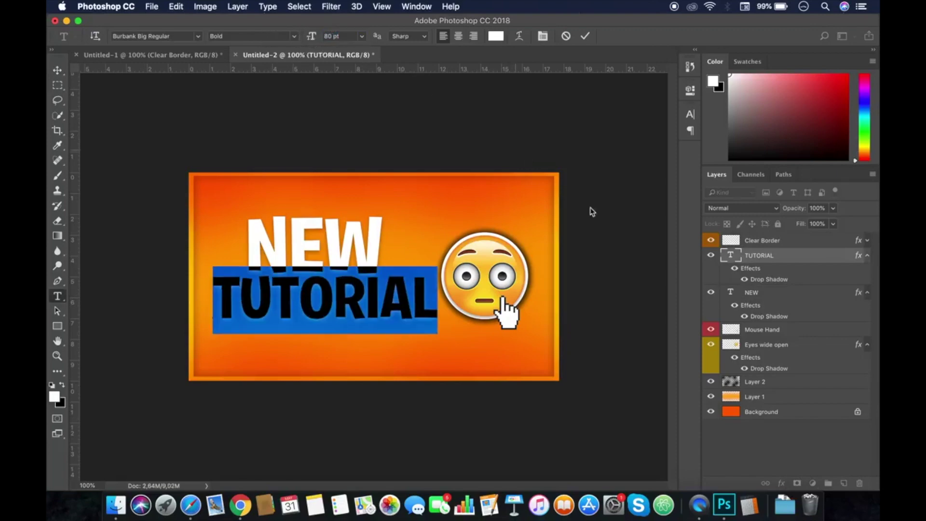
{"action": "left_click", "coordinate": [792, 260]}
{"action": "key", "text": "v"}
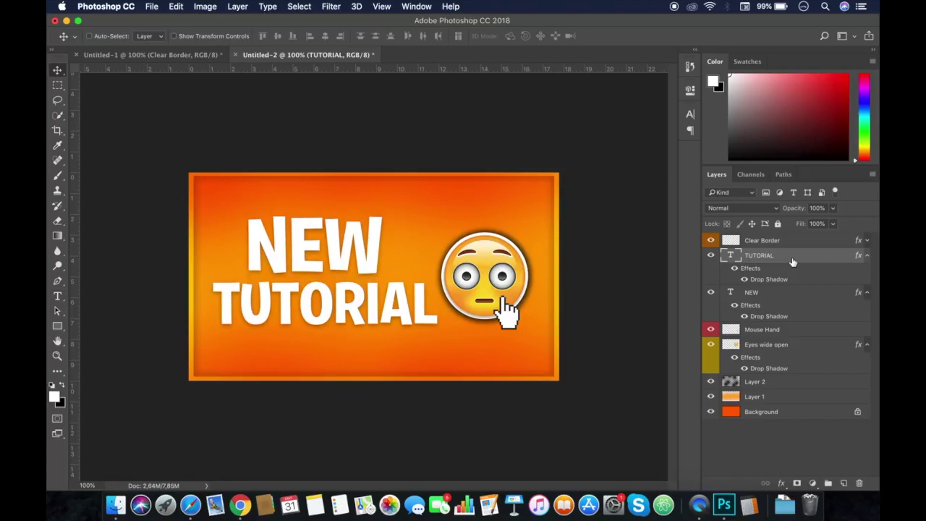
{"action": "left_click", "coordinate": [776, 293]}
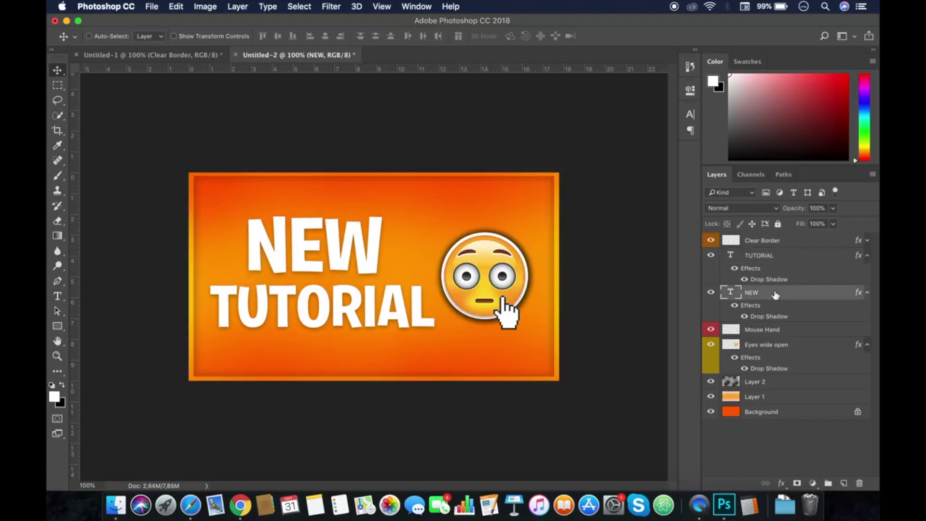
{"action": "key", "text": "shift+Right"}
{"action": "key", "text": "shift+Right"}
{"action": "key", "text": "shift+Down"}
{"action": "key", "text": "shift+Down"}
{"action": "key", "text": "shift+Up"}
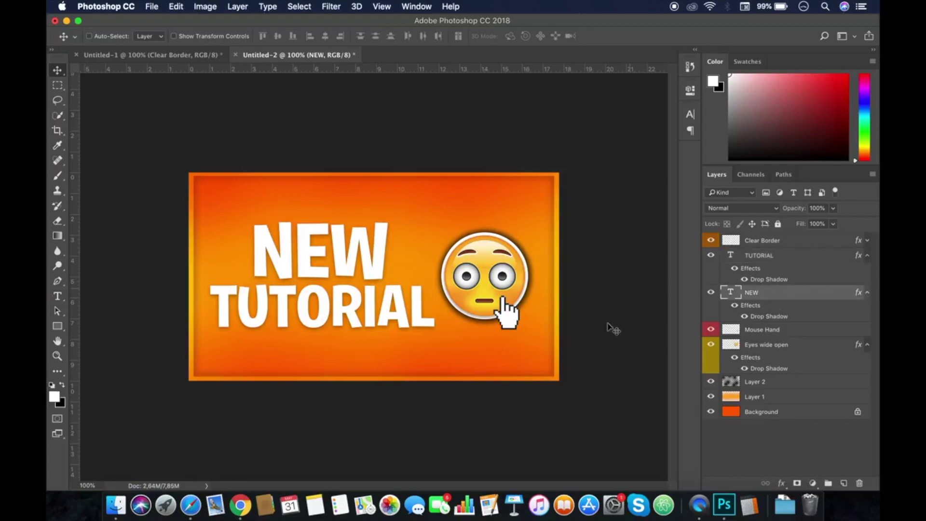